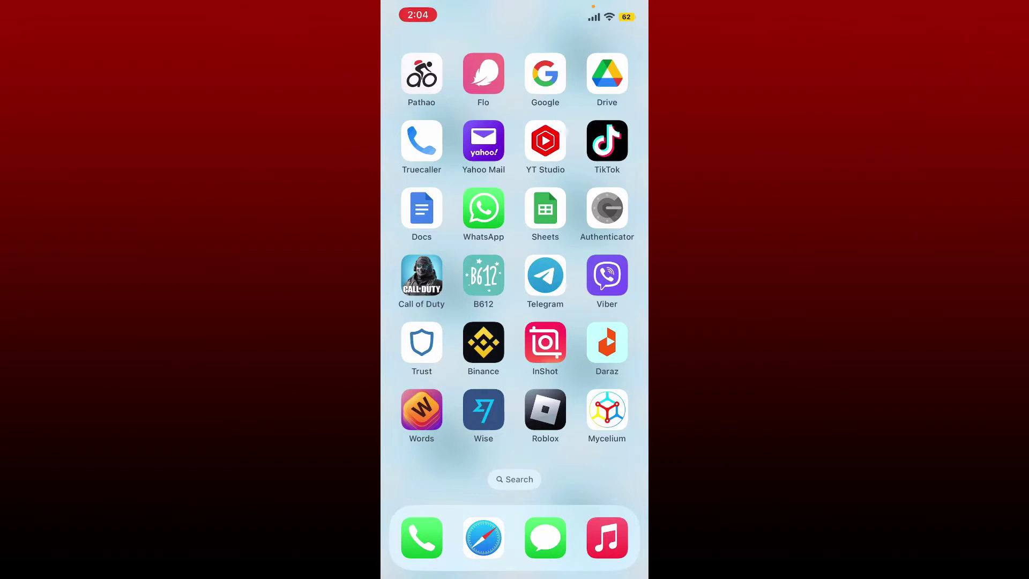
Search the App Store for 'coinomi' and download Coinomi Wallet
left_click_drag(427, 281, 611, 281)
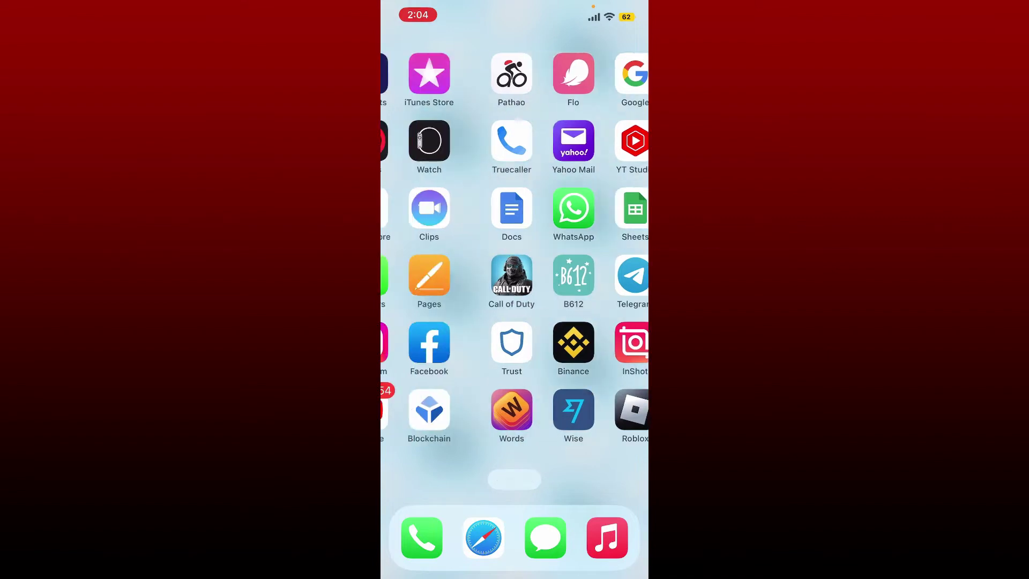
left_click(607, 410)
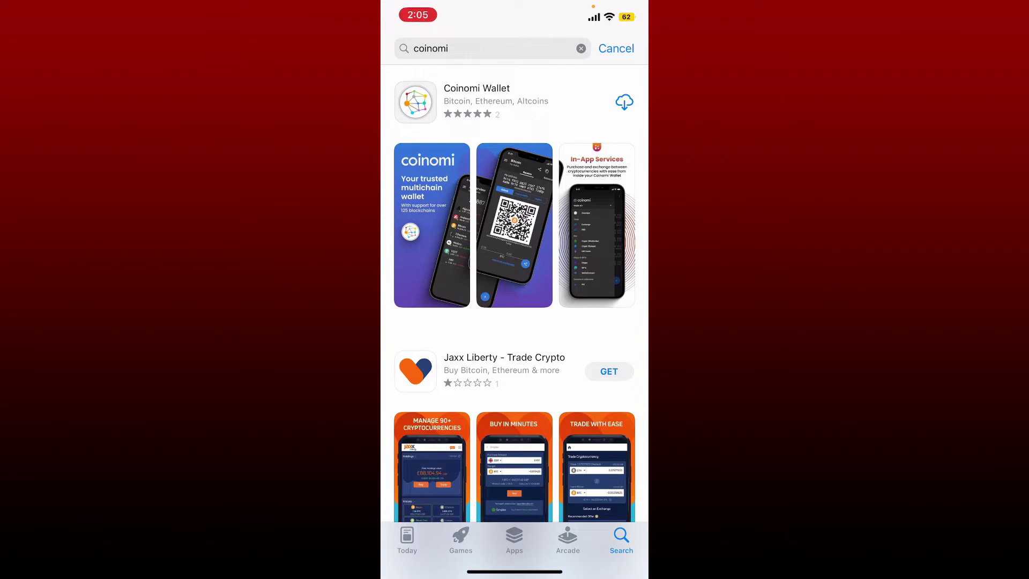
left_click(624, 102)
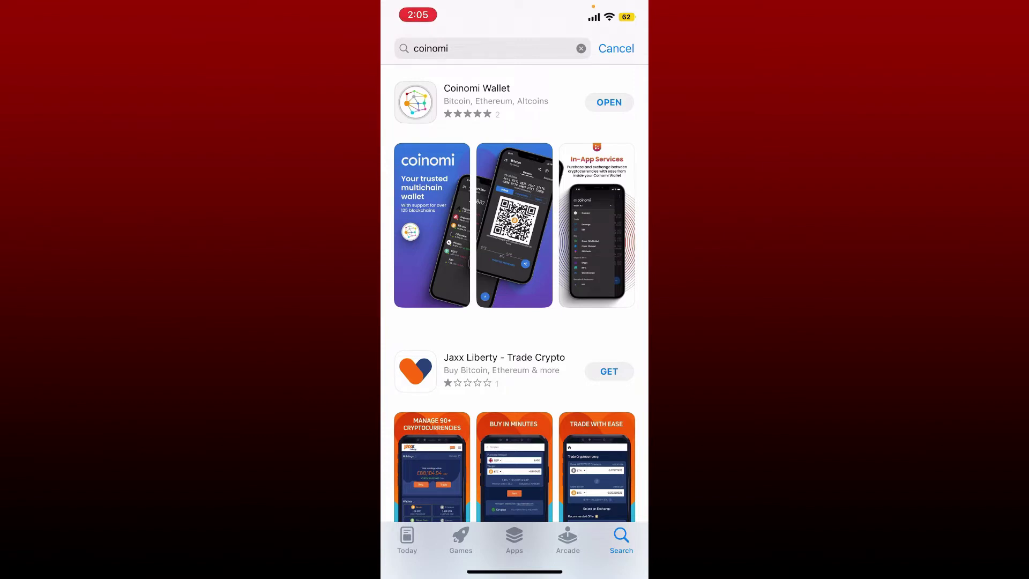
Open Coinomi Wallet, choose Create a New Wallet, and enter a Strong-rated password twice
left_click(608, 103)
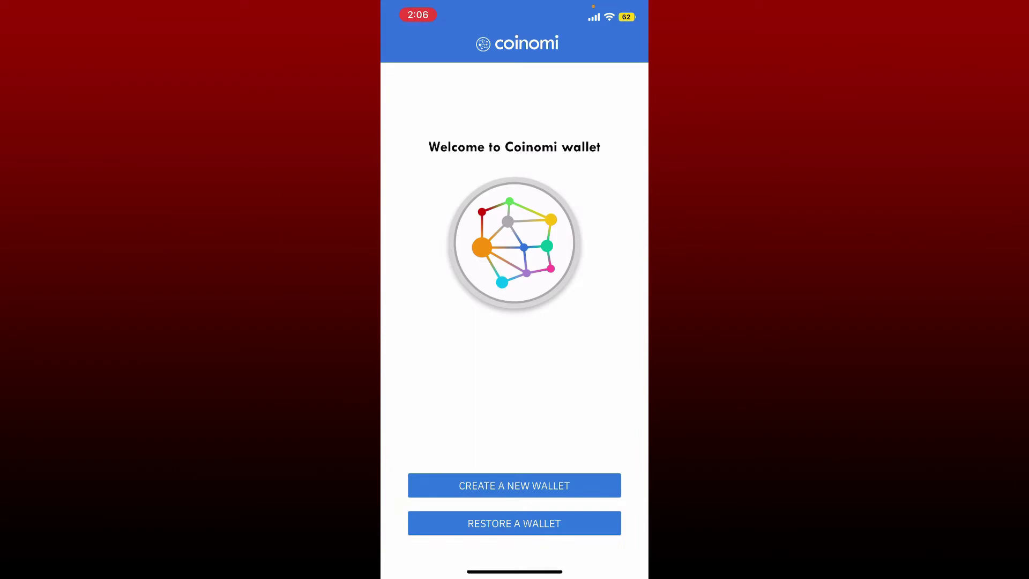
left_click(514, 484)
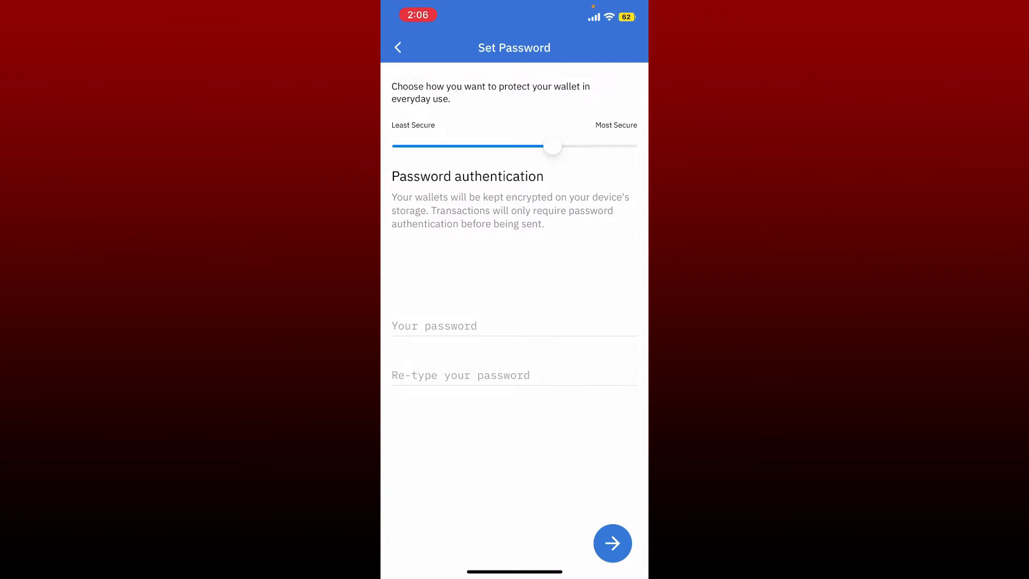
mouse_move(552, 145)
left_mouse_down()
mouse_move(628, 146)
mouse_move(476, 145)
mouse_move(552, 146)
left_mouse_up()
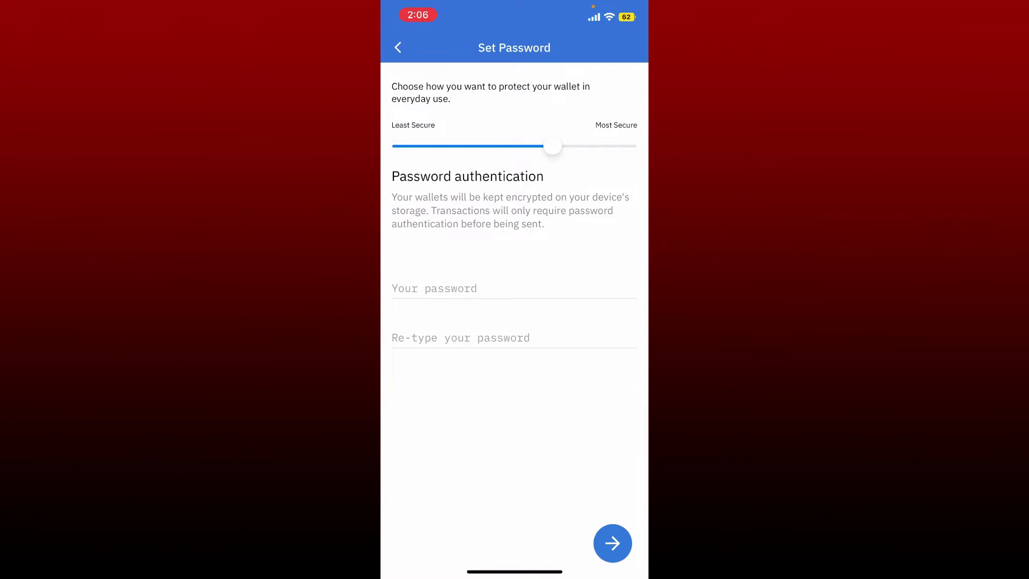
left_click(514, 287)
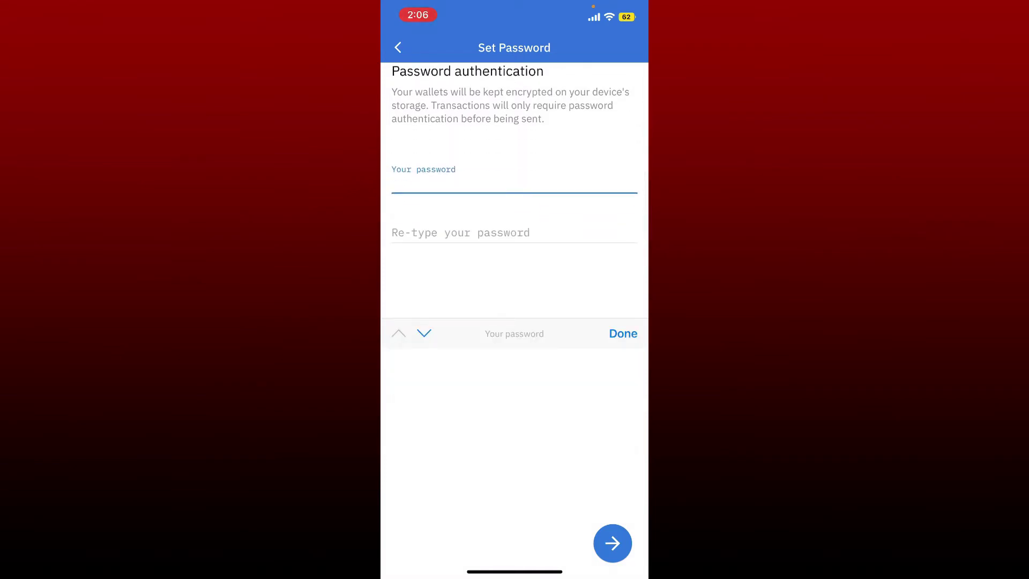
type("a")
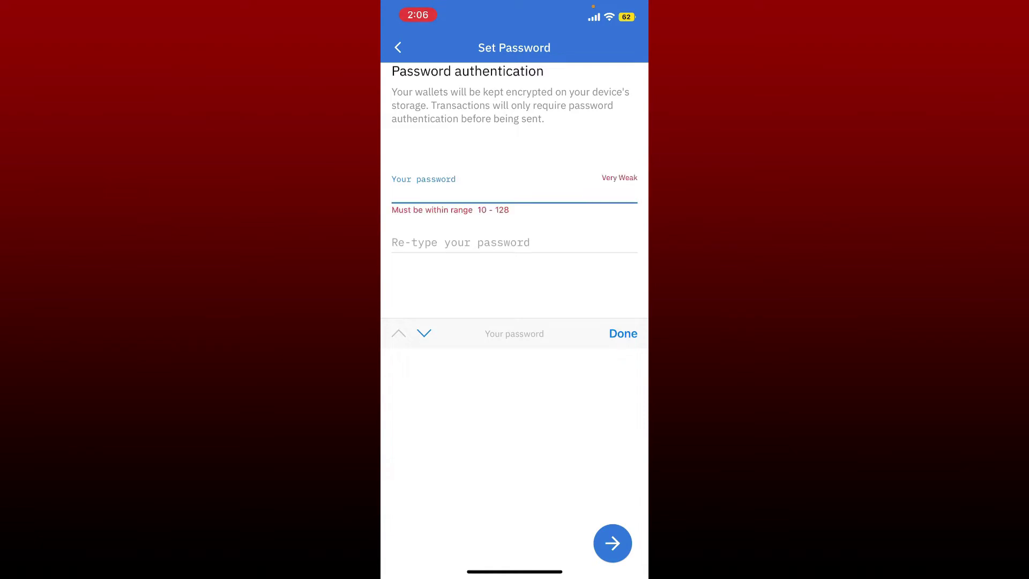
key("ctrl+v")
key("Tab")
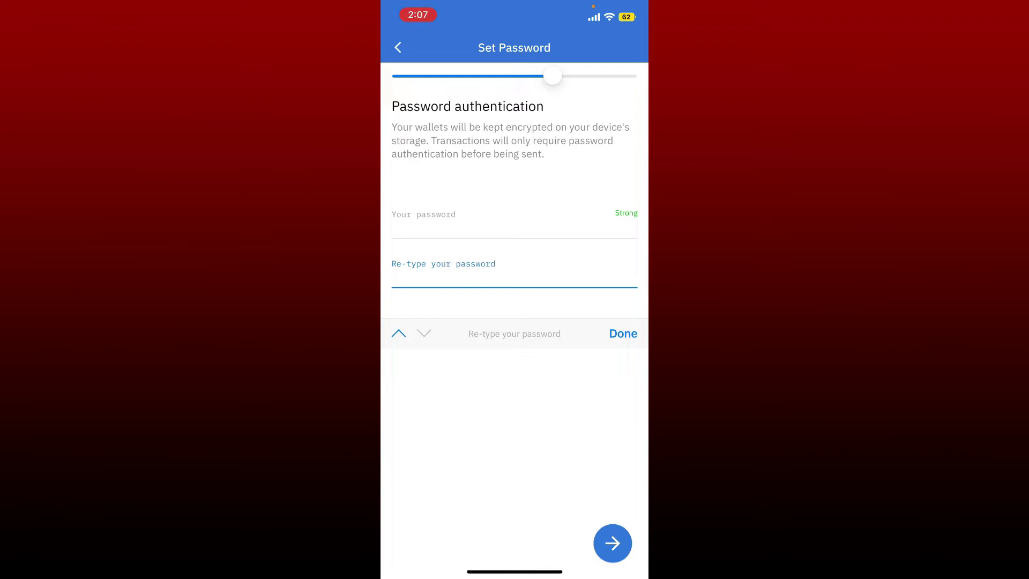
key("Return")
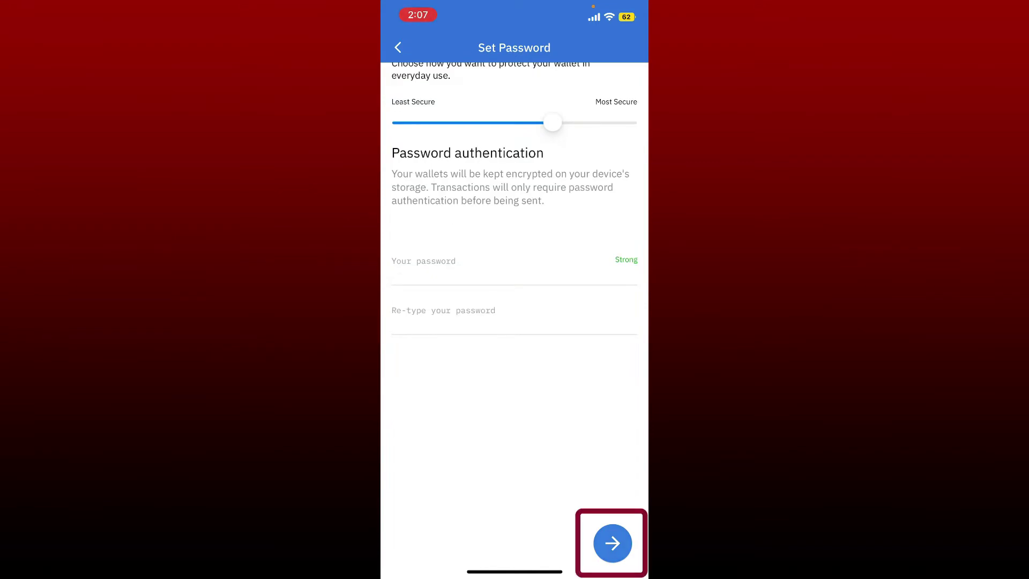
Select Bitcoin, BNB, Dogecoin, Ethereum Classic and Ethereum for the new wallet
left_click(611, 542)
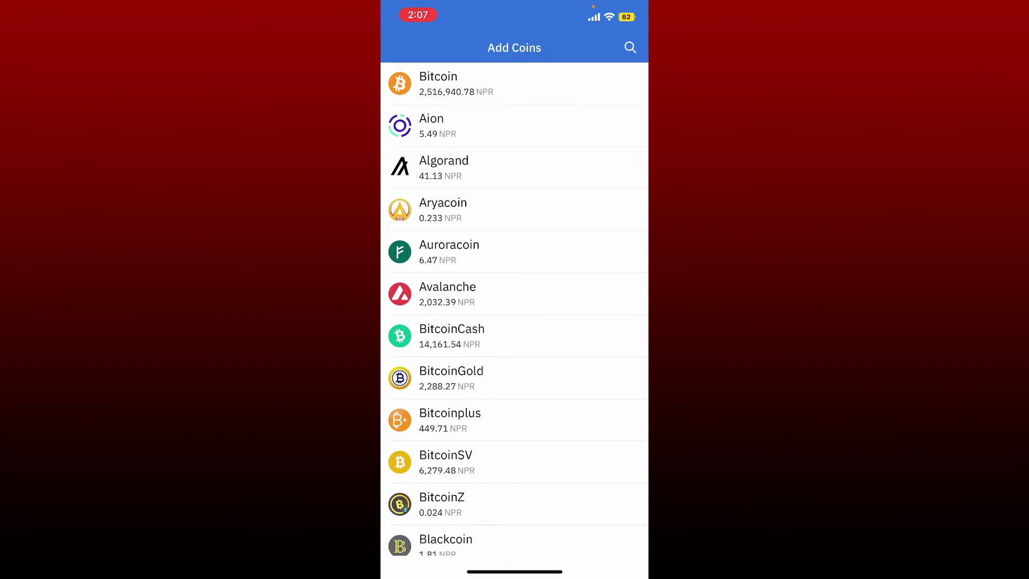
left_click(450, 84)
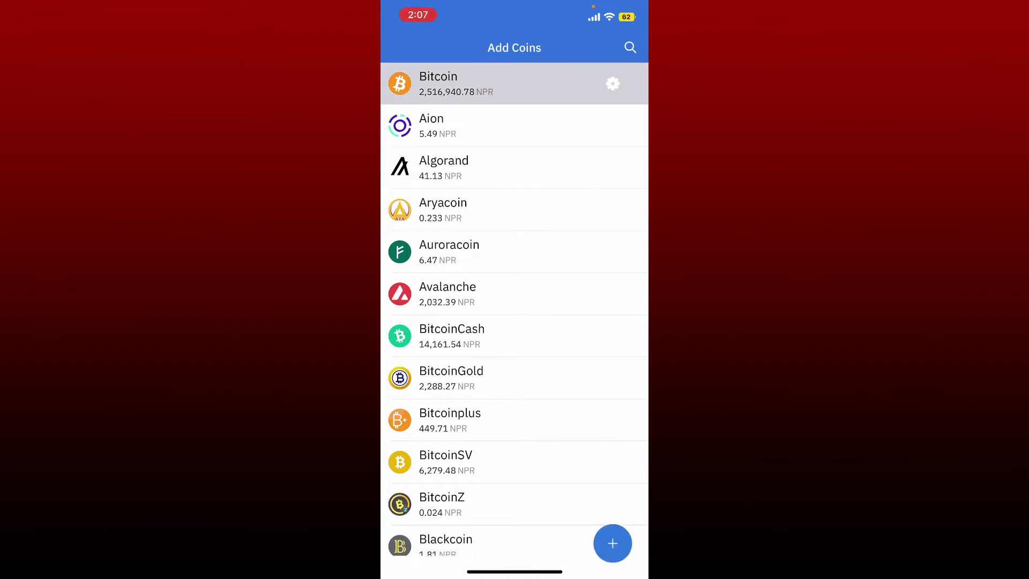
scroll(515, 322, "down", 3)
left_click(450, 328)
scroll(514, 322, "down", 3)
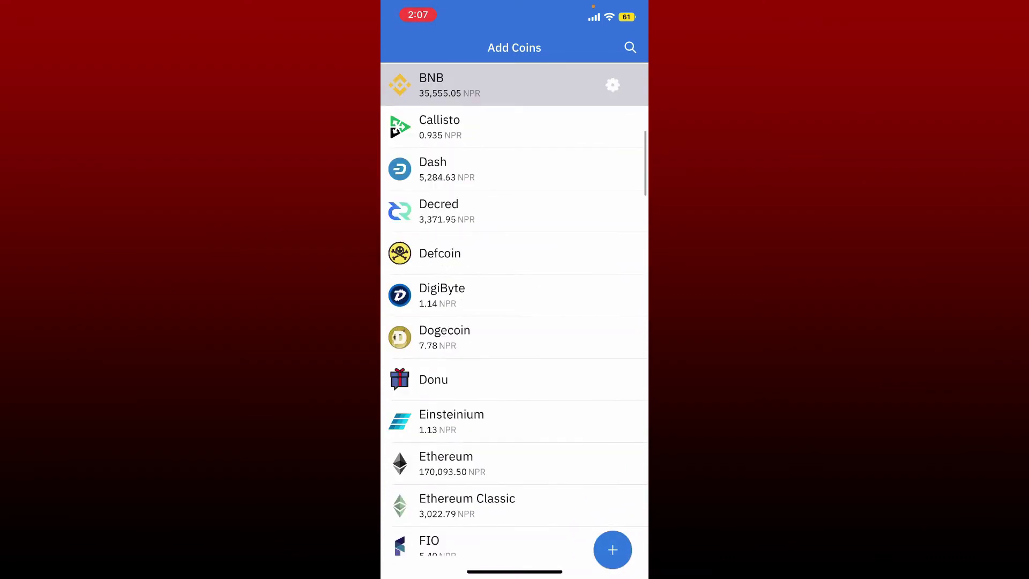
left_click(445, 337)
scroll(515, 321, "down", 2)
left_click(467, 345)
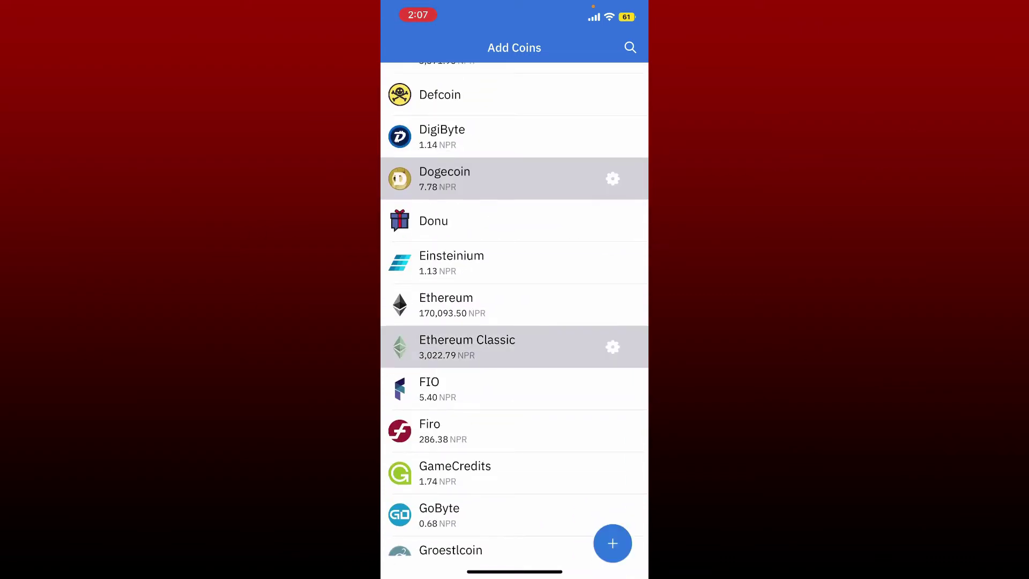
left_click(446, 304)
scroll(514, 322, "down", 3)
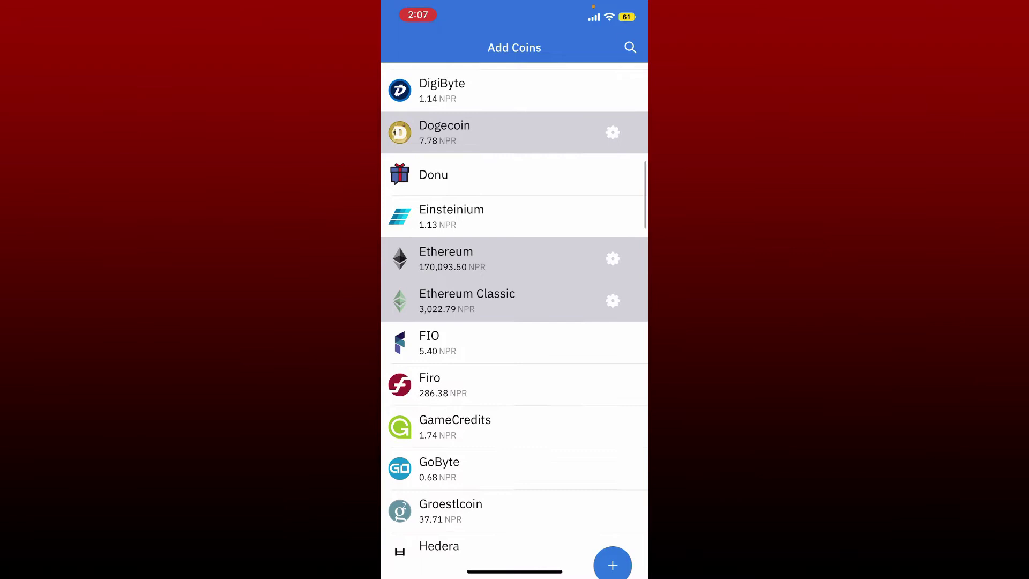
scroll(514, 321, "up", 2)
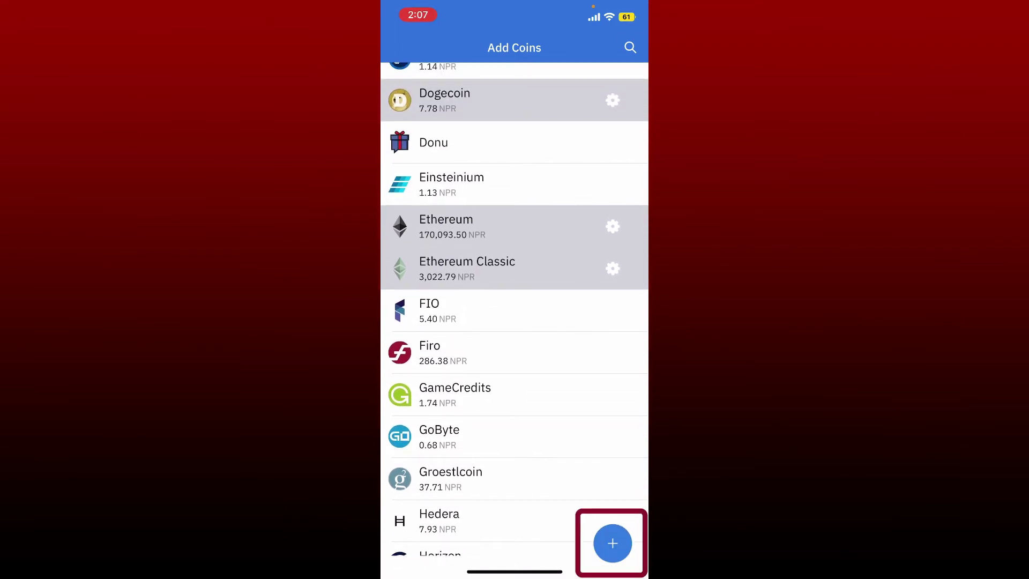
Create the wallet, accept the terms of service, and dismiss the notifications prompt
left_click(612, 544)
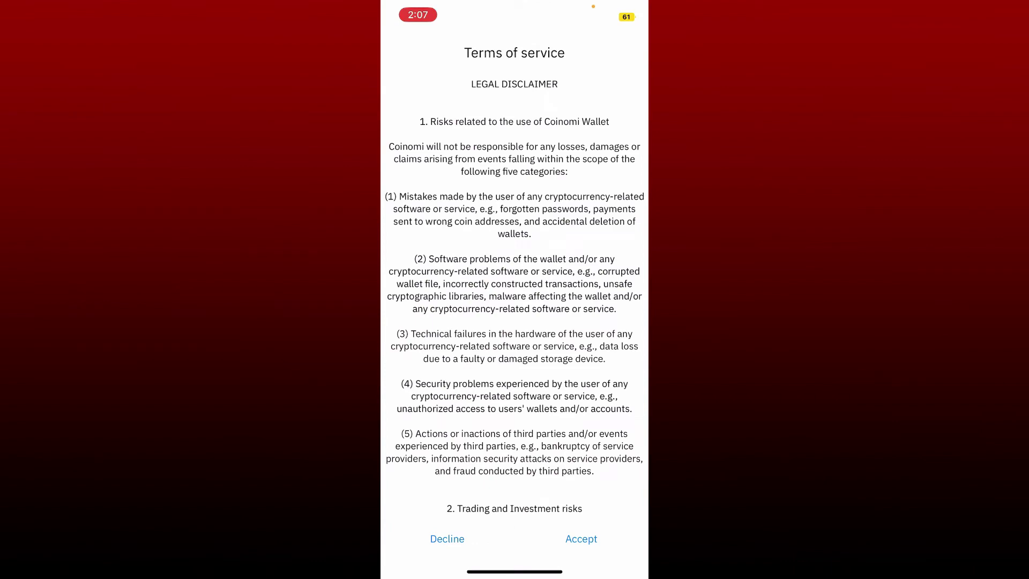
scroll(515, 298, "down", 1)
scroll(514, 297, "down", 5)
scroll(515, 298, "down", 5)
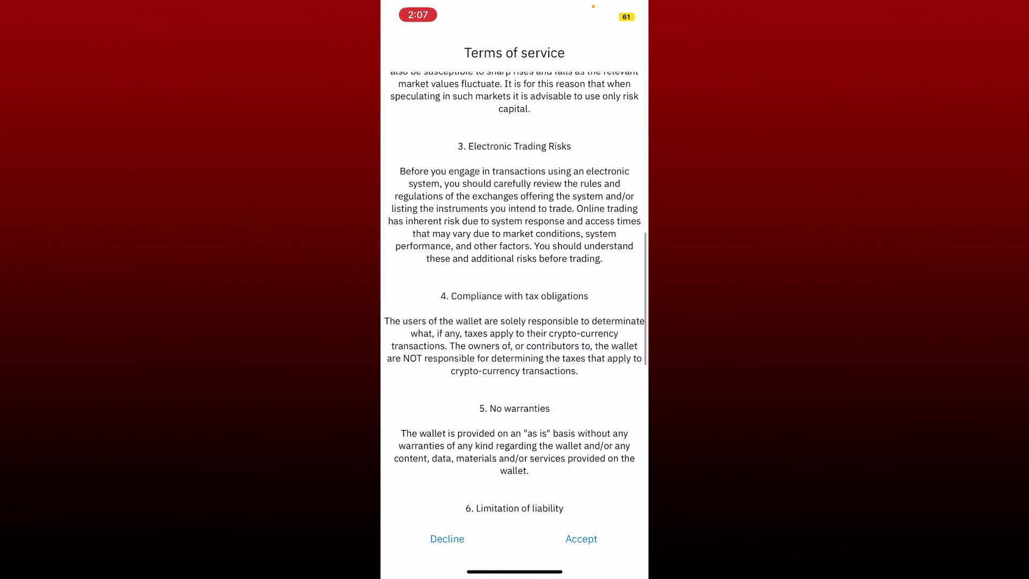
scroll(515, 297, "down", 5)
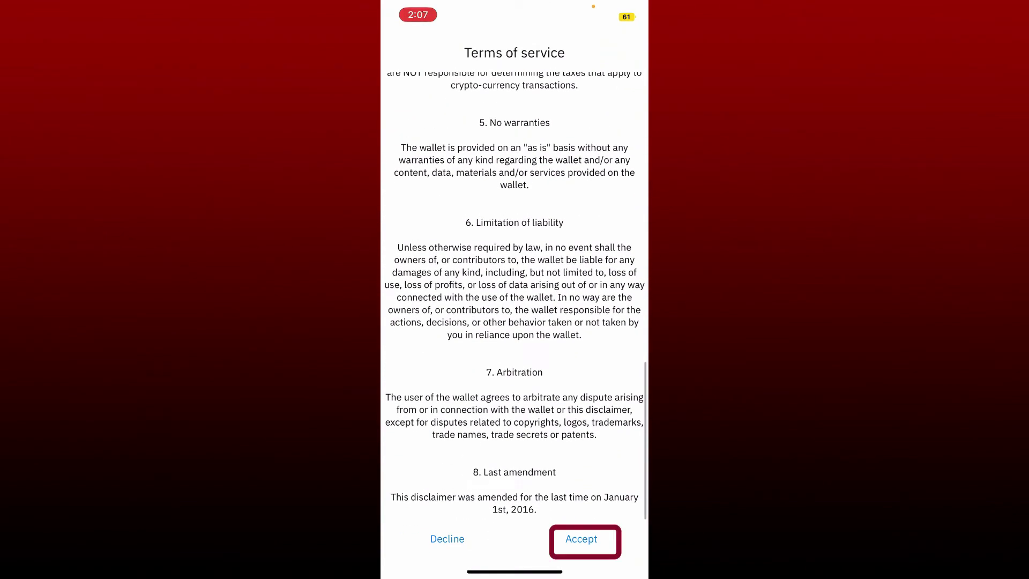
left_click(581, 539)
left_click(559, 326)
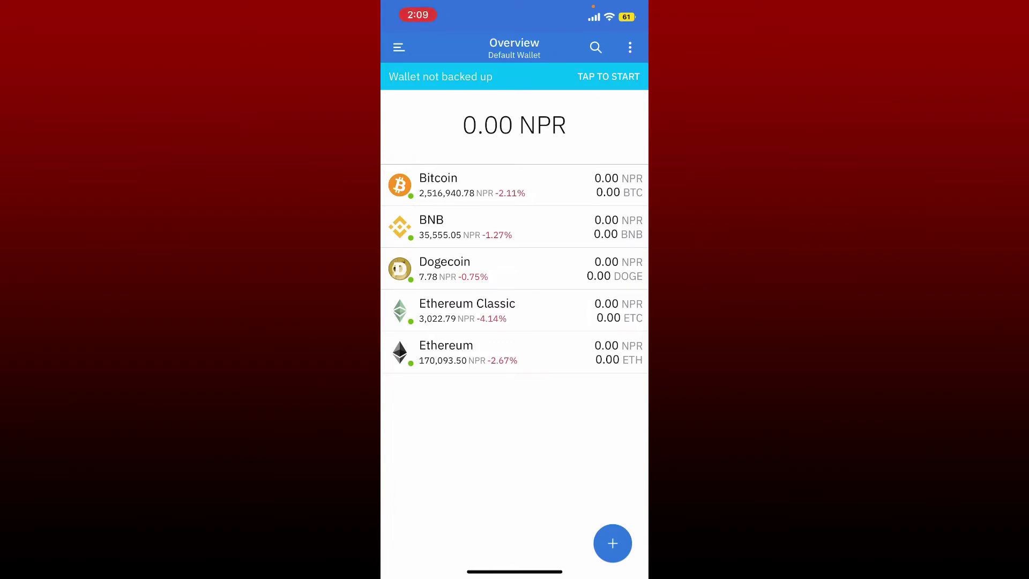
Start the backup from the 'Wallet not backed up' banner and unlock with the password
left_click(608, 76)
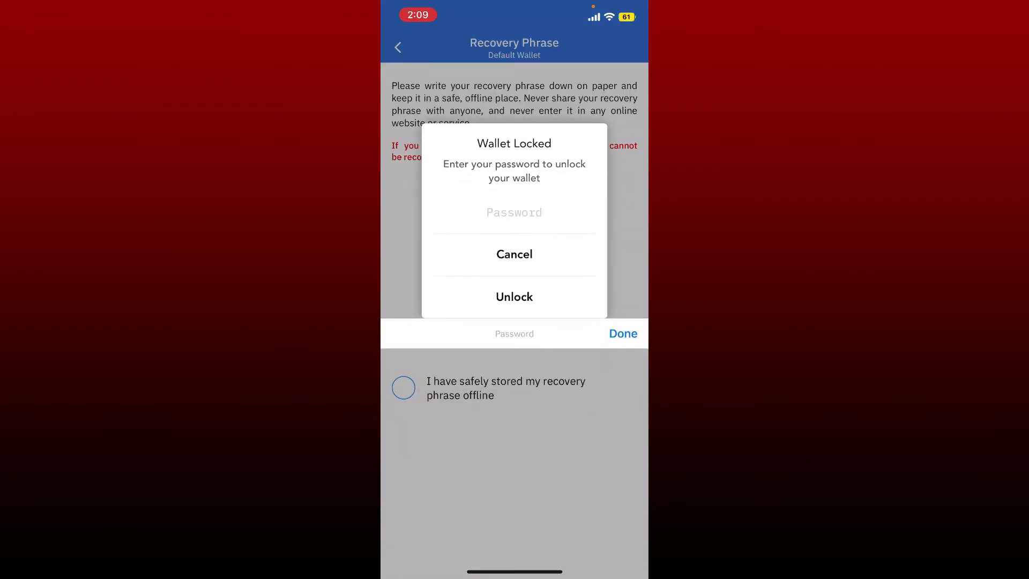
type("*")
left_click(623, 333)
left_click(514, 365)
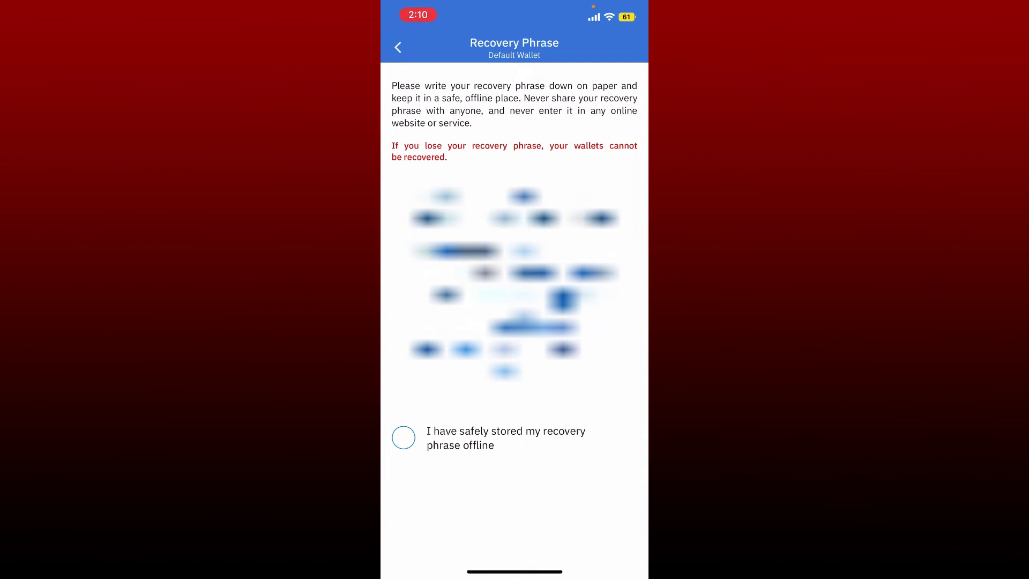
Tick 'I have safely stored my recovery phrase offline' and continue to phrase confirmation
left_click(404, 437)
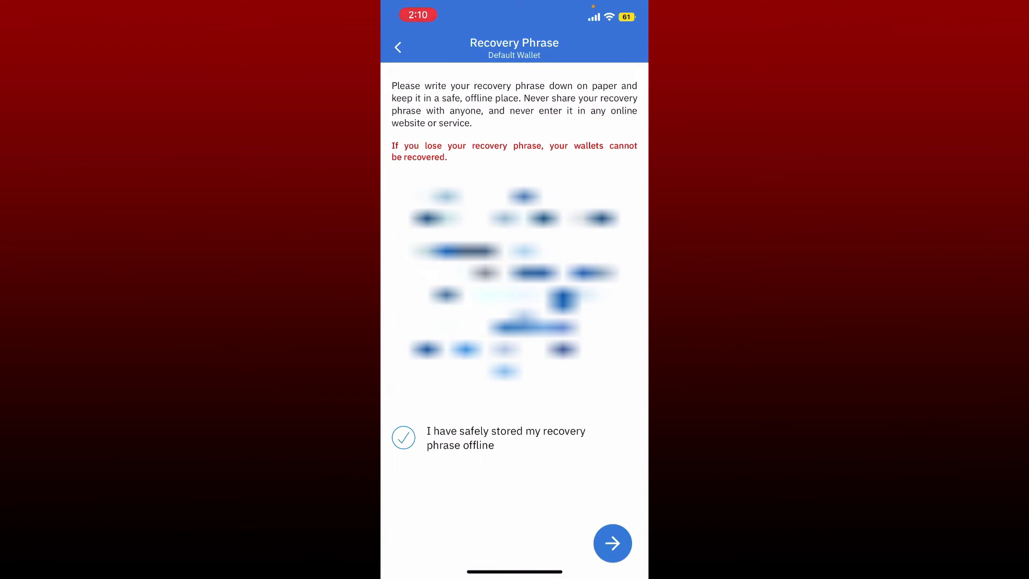
left_click(612, 543)
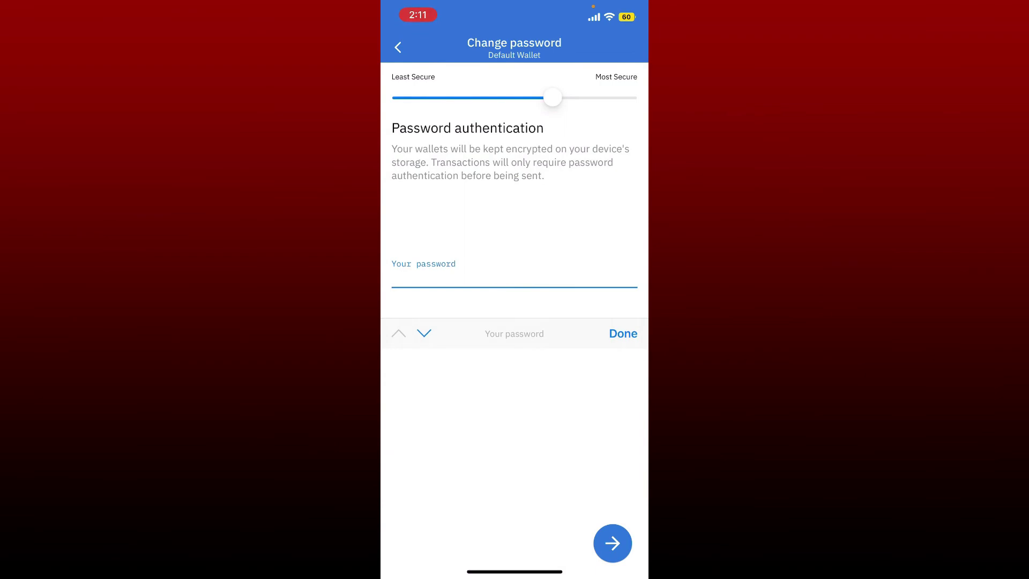
Enter and retype the strong password, then save it to reach the Default Wallet overview
key("Return")
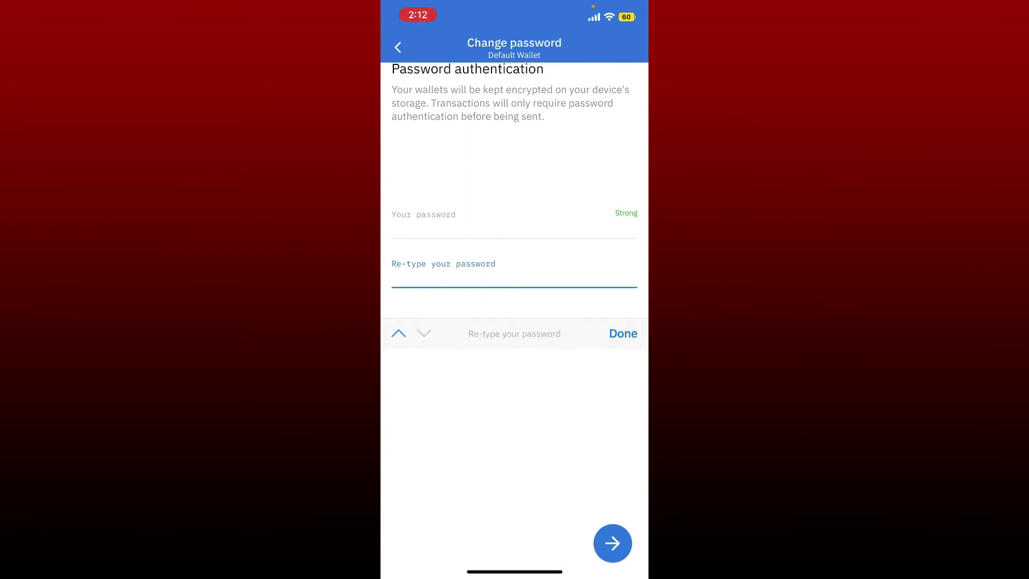
key("Return")
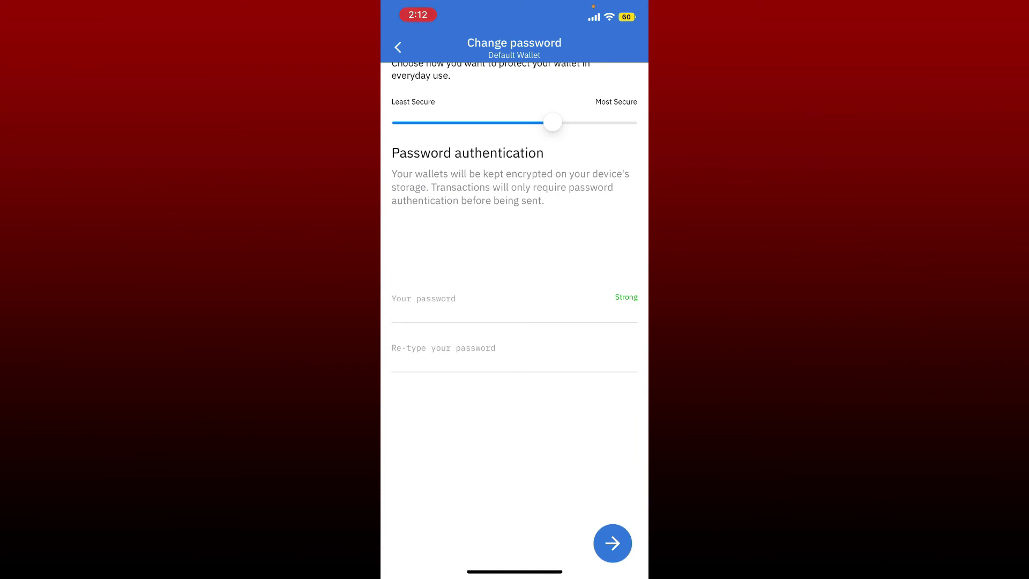
left_click(612, 543)
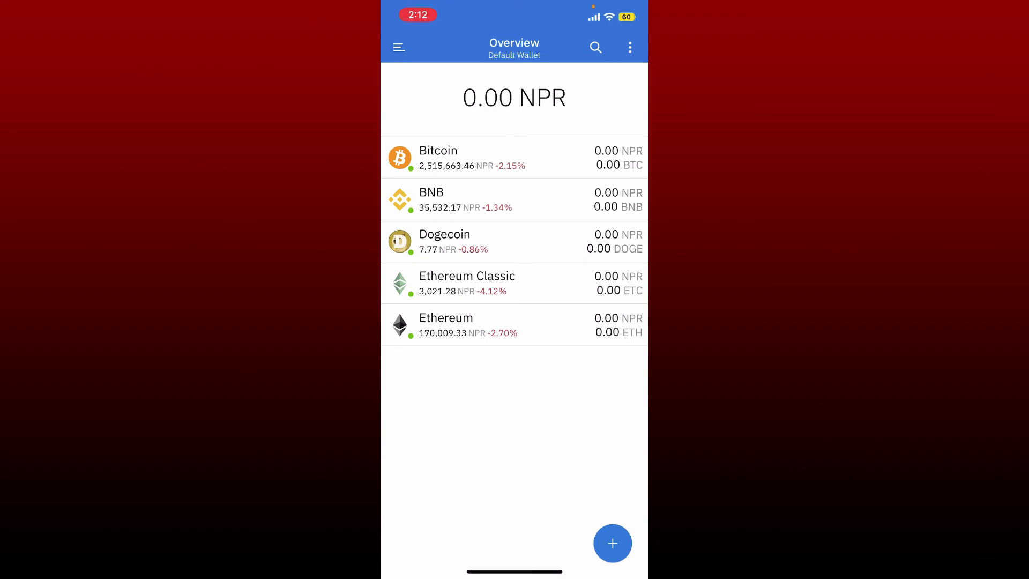
left_click(483, 158)
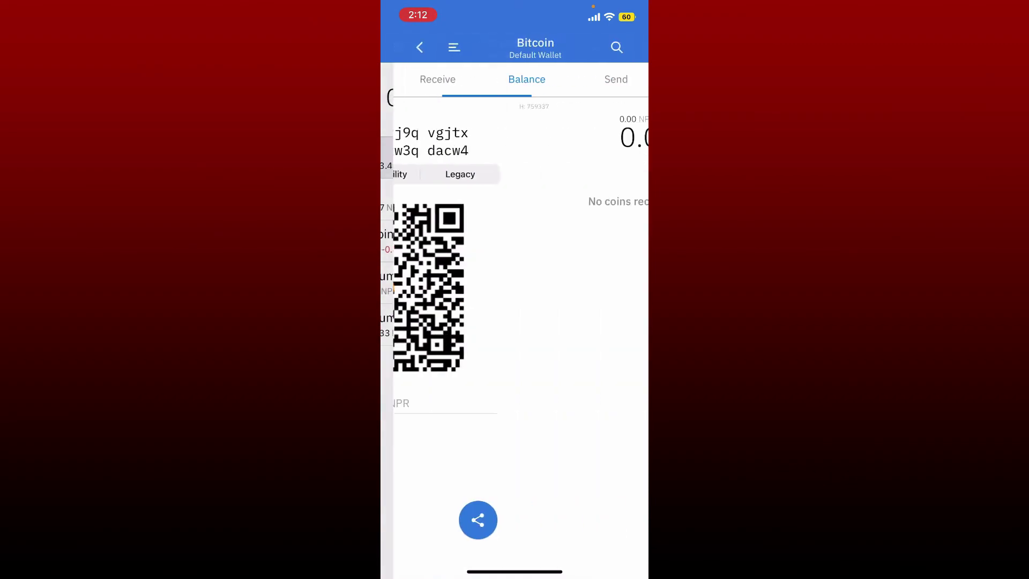
left_click(425, 78)
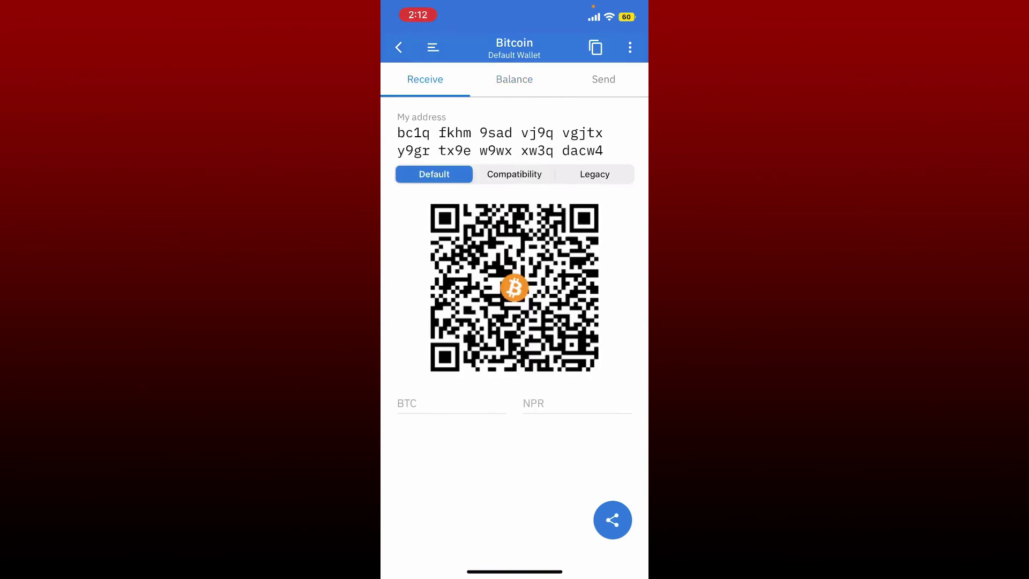
left_click(513, 79)
left_click(424, 79)
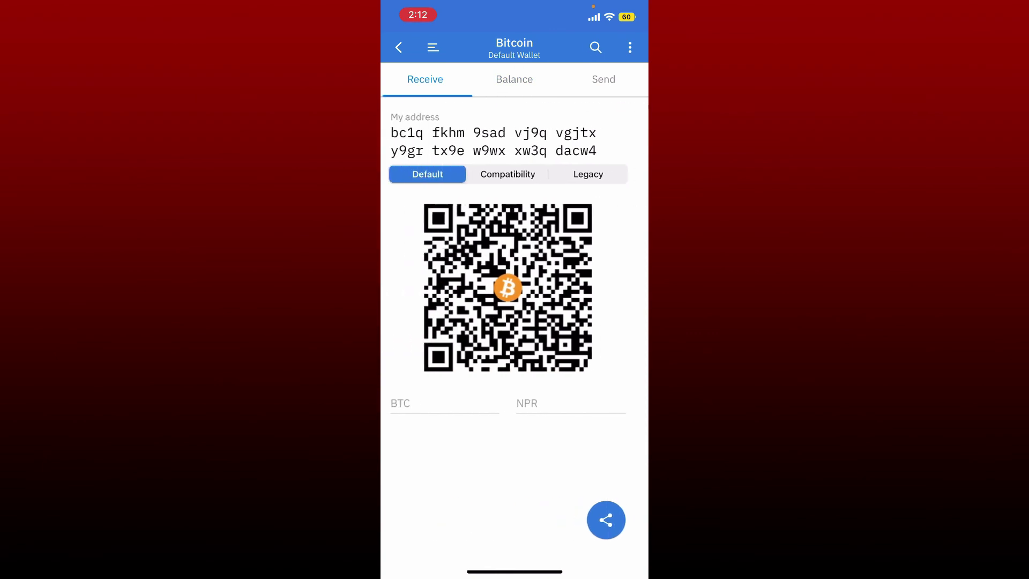
left_click(398, 47)
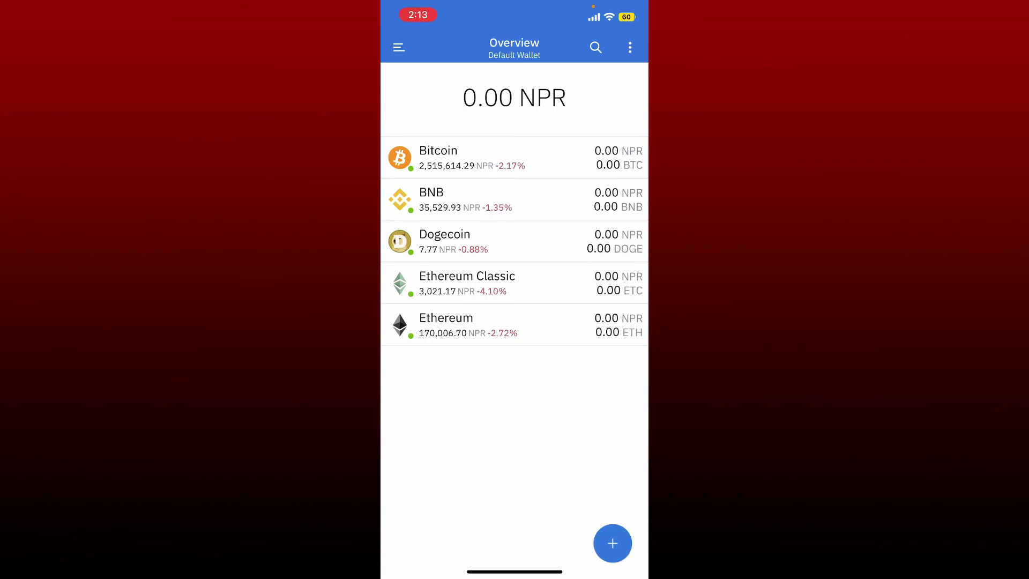
Swipe up to close Coinomi Wallet and show the home screen
left_click_drag(515, 572, 514, 362)
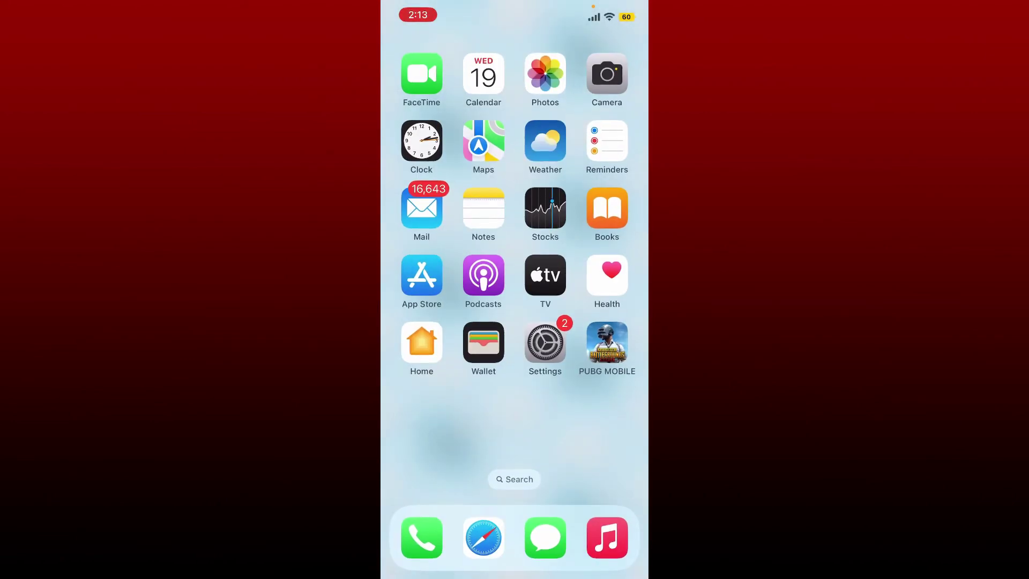